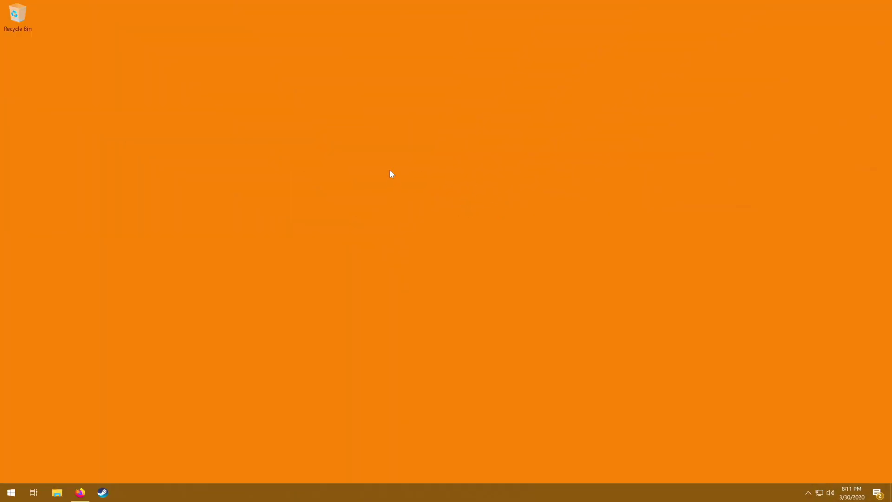
- Download the Windows TechnicLauncher.exe from technicpack.net's download page and save it to disk
left_click(80, 492)
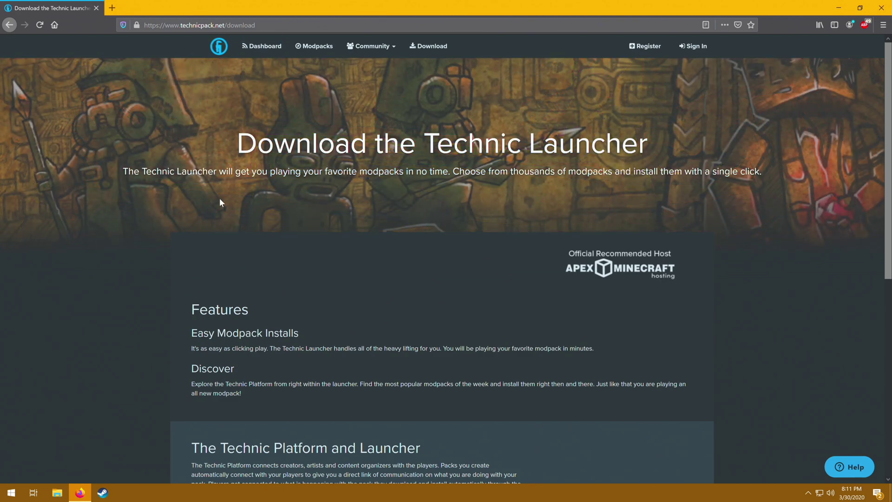
scroll(316, 327, "down", 8)
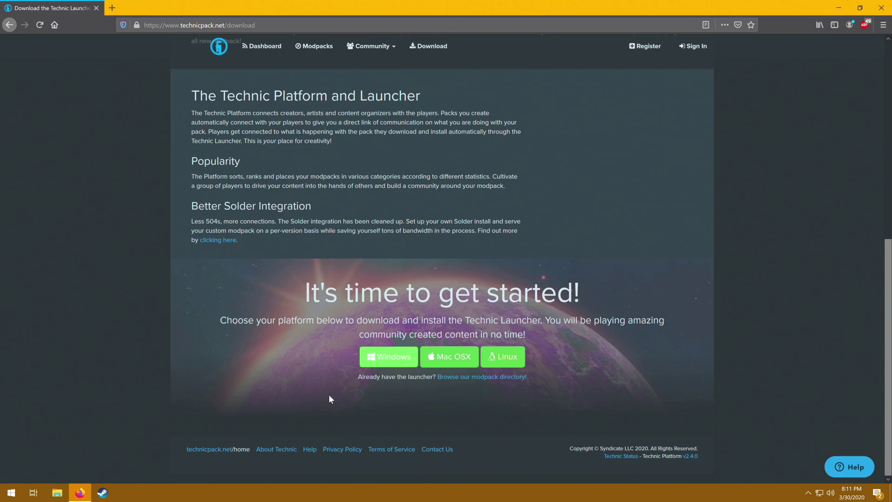
left_click(385, 366)
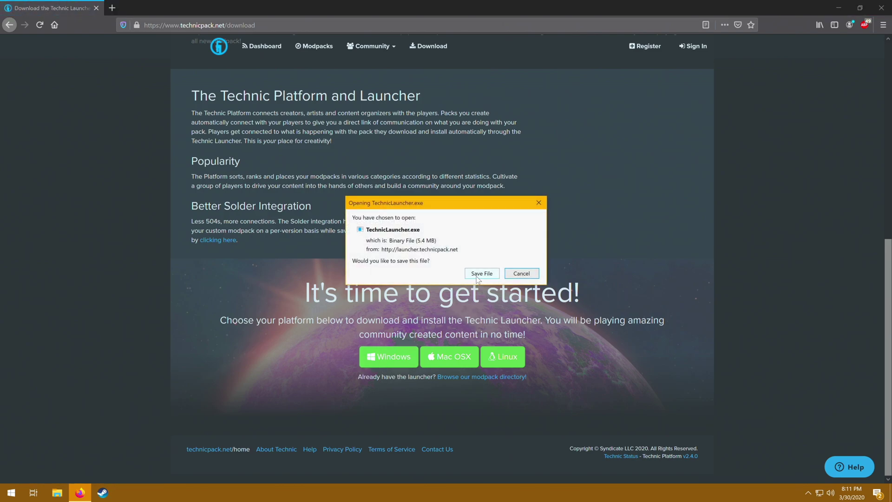
left_click(478, 275)
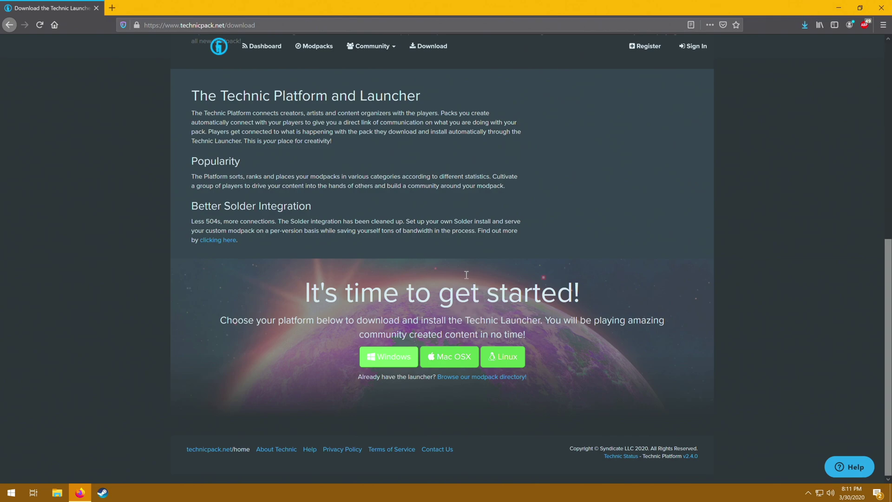
- Confirm TechnicLauncher (5,480 KB) is in Downloads, then show Firefox's downloads list
left_click(57, 492)
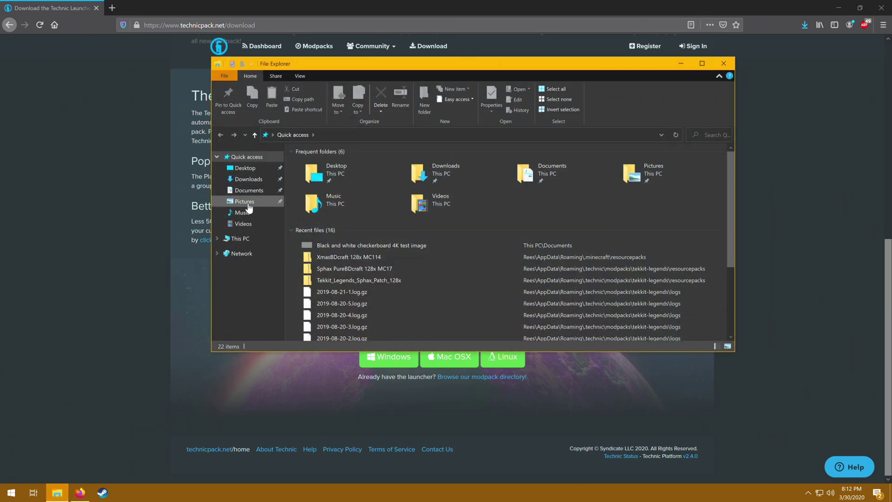
left_click(252, 186)
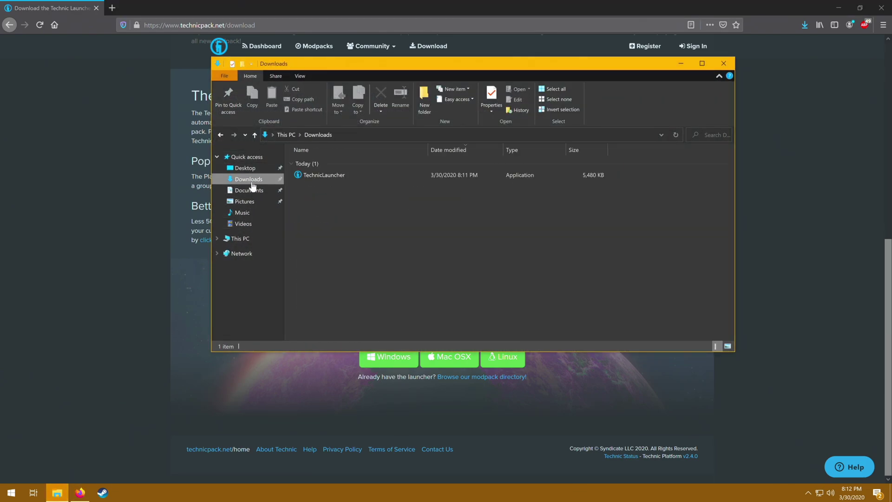
left_click(722, 63)
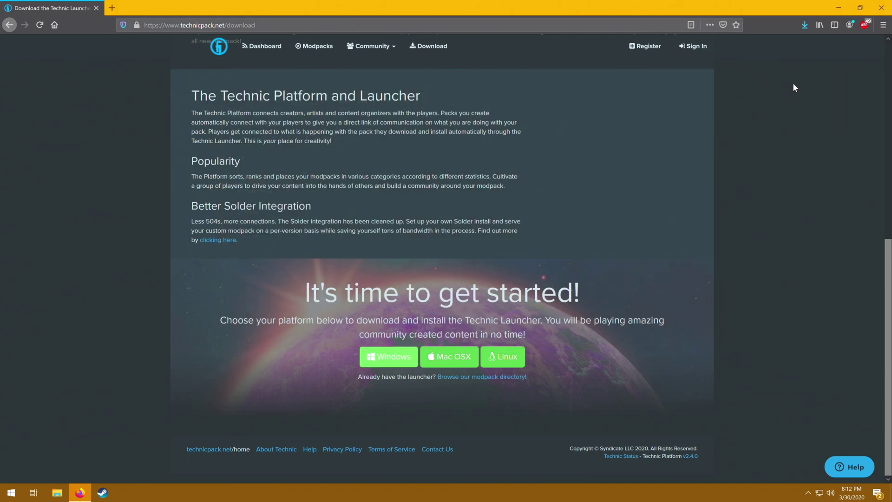
left_click(805, 26)
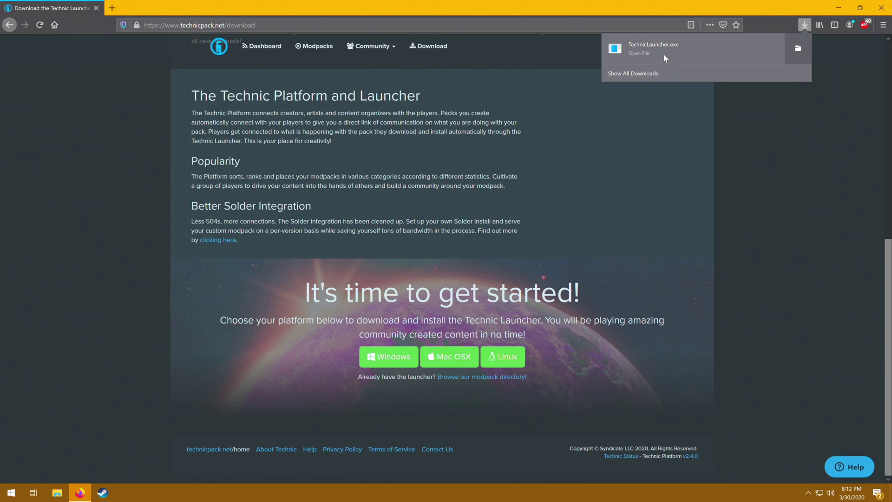
- Move TechnicLauncher from Downloads onto the Desktop, then minimize Firefox and close Explorer
left_click(798, 50)
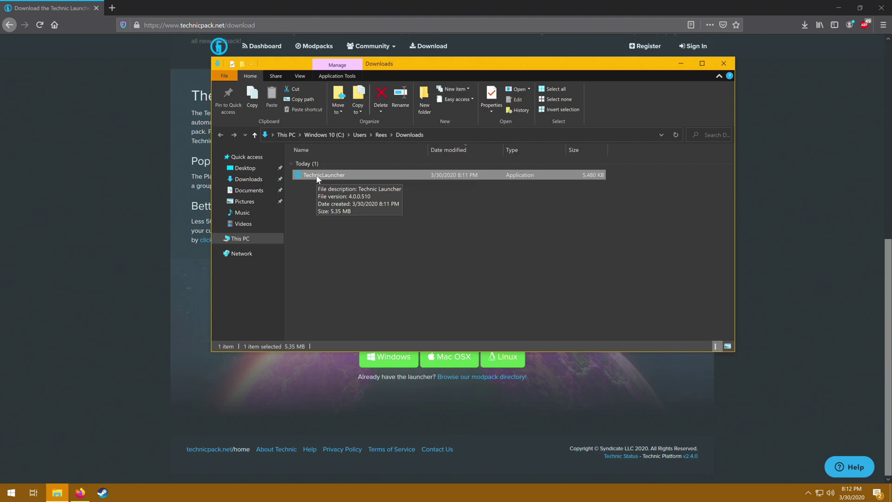
left_click_drag(319, 180, 255, 170)
left_click(255, 171)
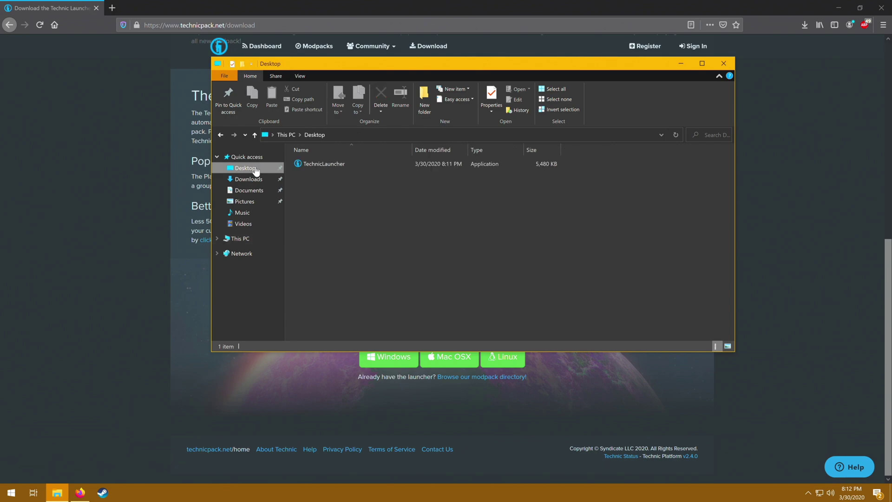
left_click(743, 54)
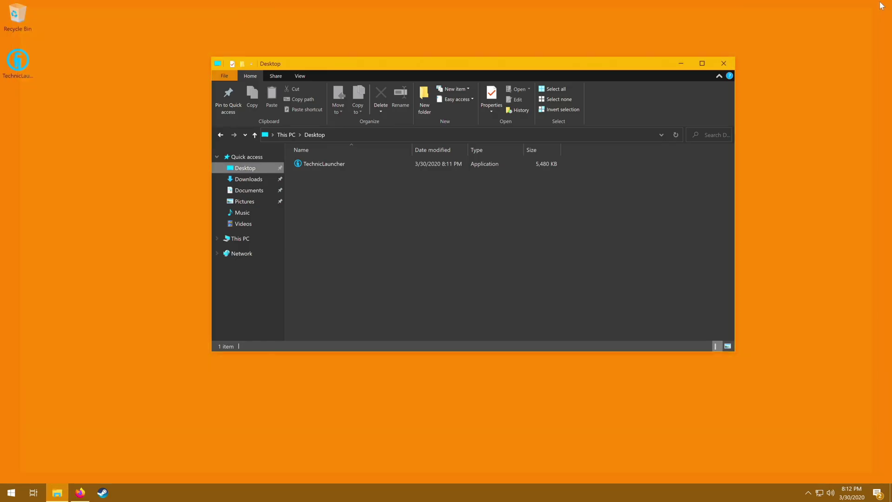
left_click(845, 6)
left_click(723, 64)
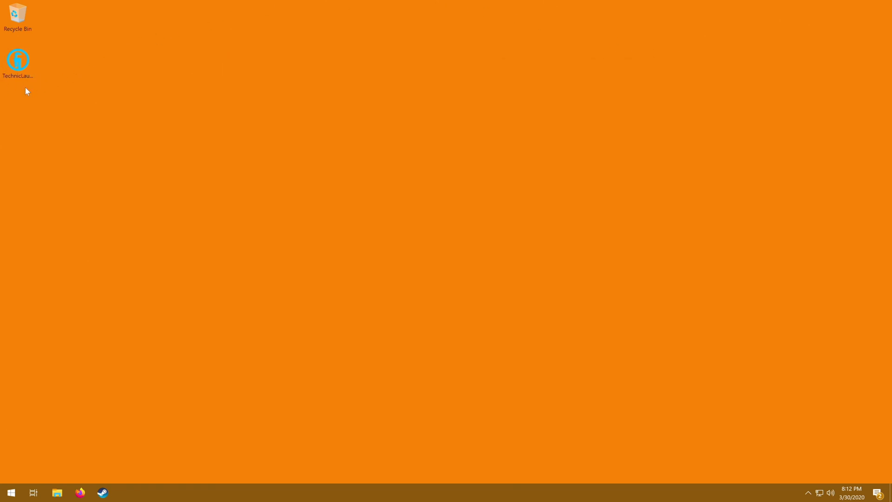
- Launch TechnicLauncher from its desktop icon to reach the Mojang login window
double_click(23, 73)
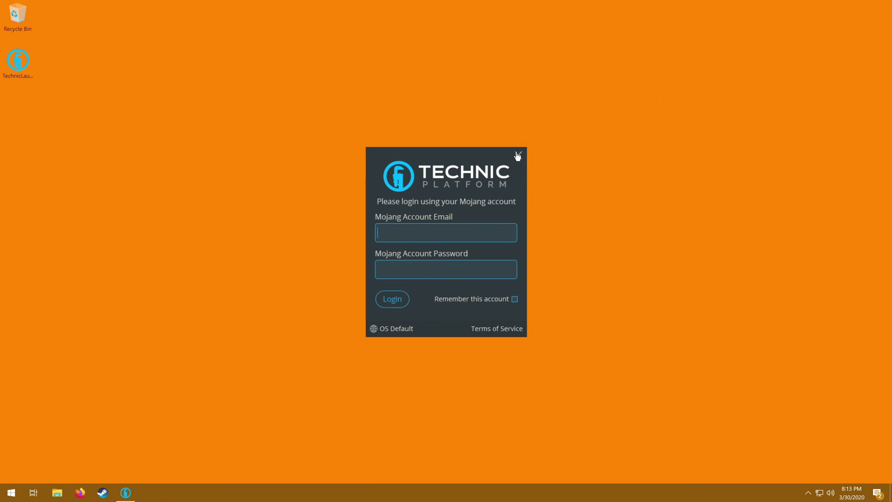
- Sign in with the Mojang account email and password, remember the account, and show Modpacks
left_click(460, 234)
left_click(515, 300)
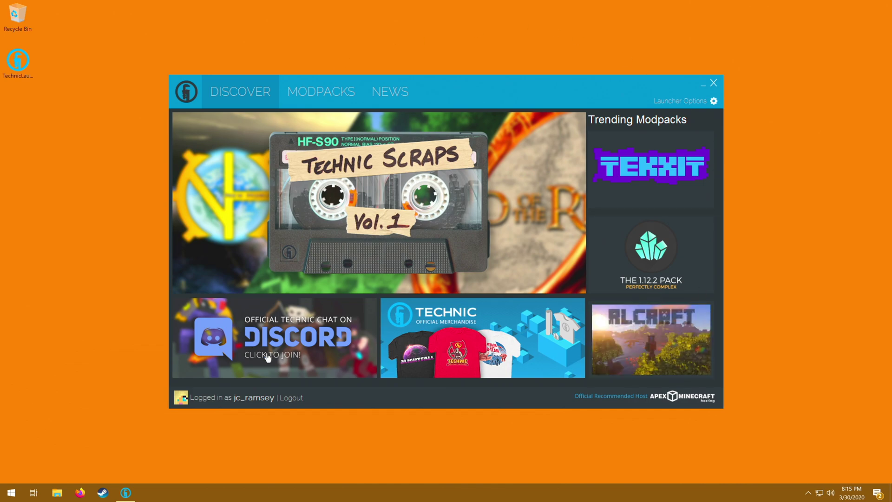
left_click(334, 95)
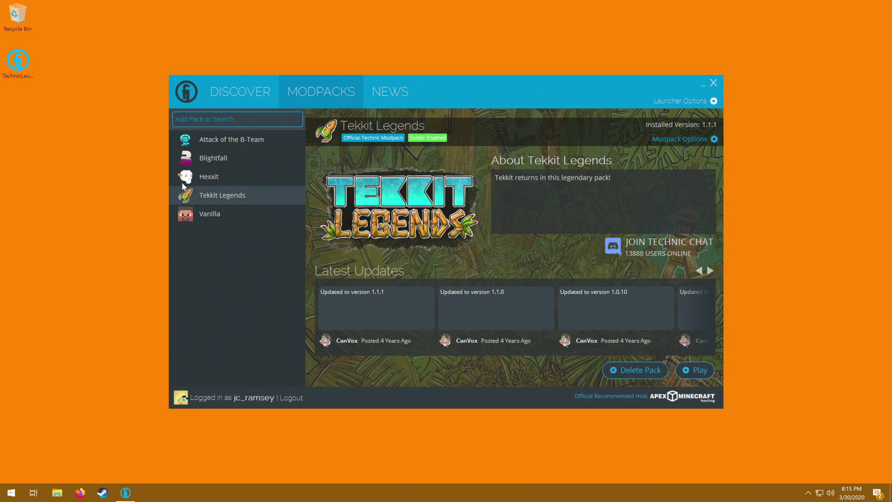
- Search modpacks for 'tekkit' and view Tekkit Classic, Tekkit, and Tekkit Lite
left_click(236, 120)
type("tekkit")
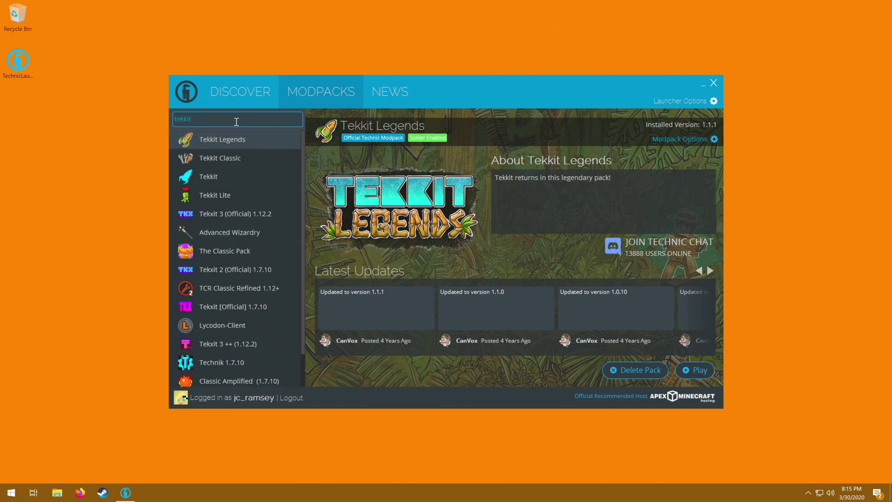
left_click(246, 159)
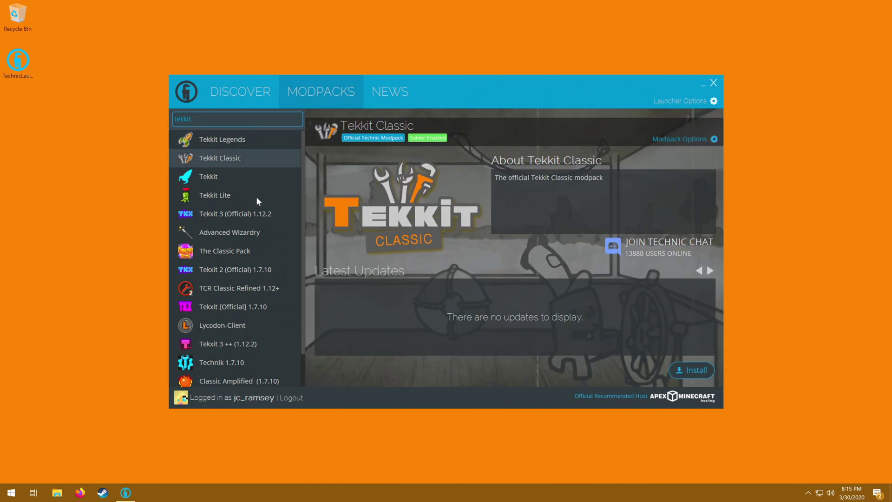
left_click(232, 182)
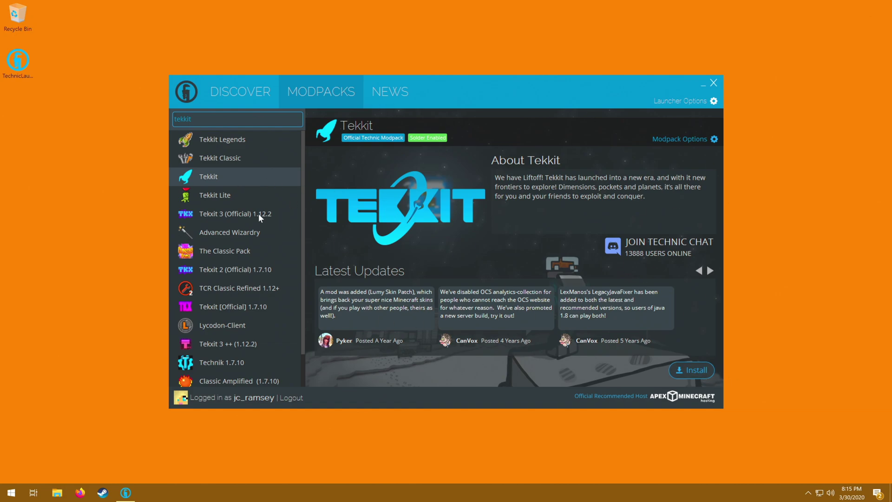
left_click(222, 199)
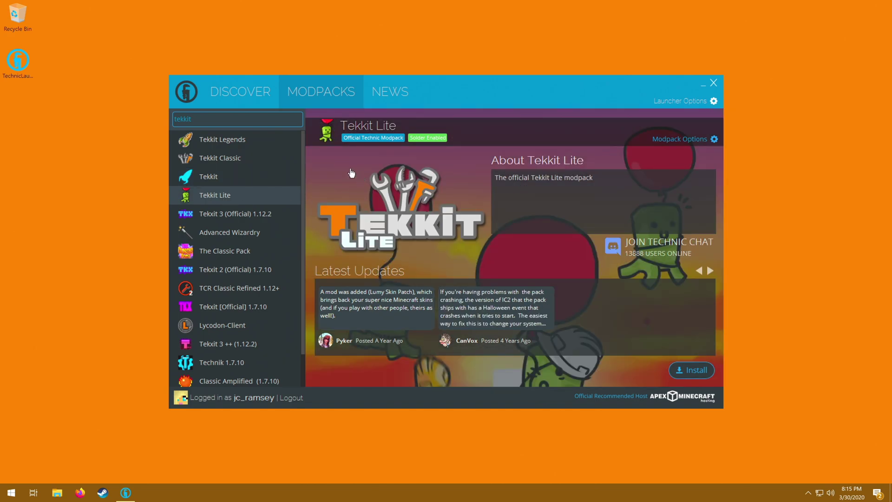
- Try searching 'technic' instead, then restore the search to 'tekkit'
double_click(200, 122)
type("technic")
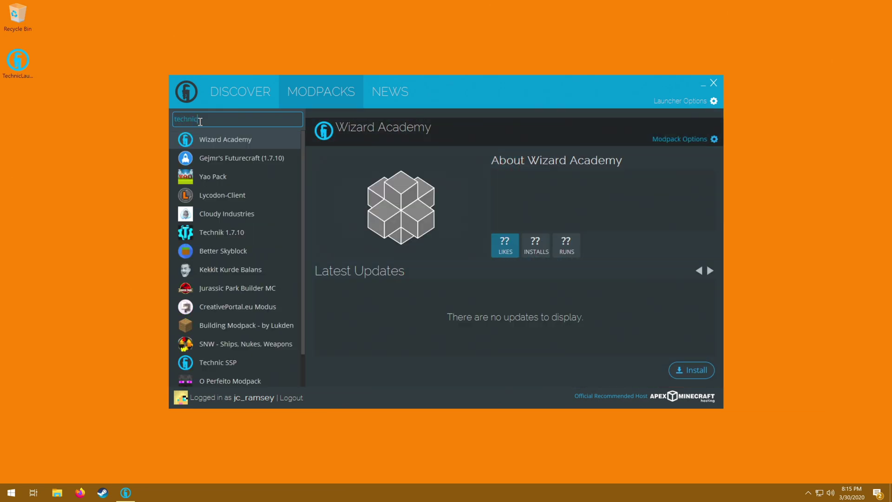
scroll(208, 149, "down", 2)
scroll(231, 168, "up", 2)
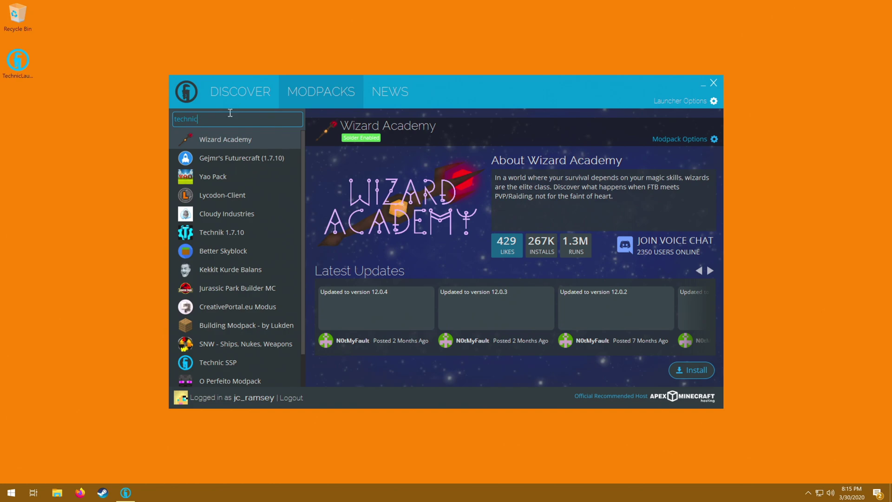
key("Home")
double_click(223, 124)
key("BackSpace")
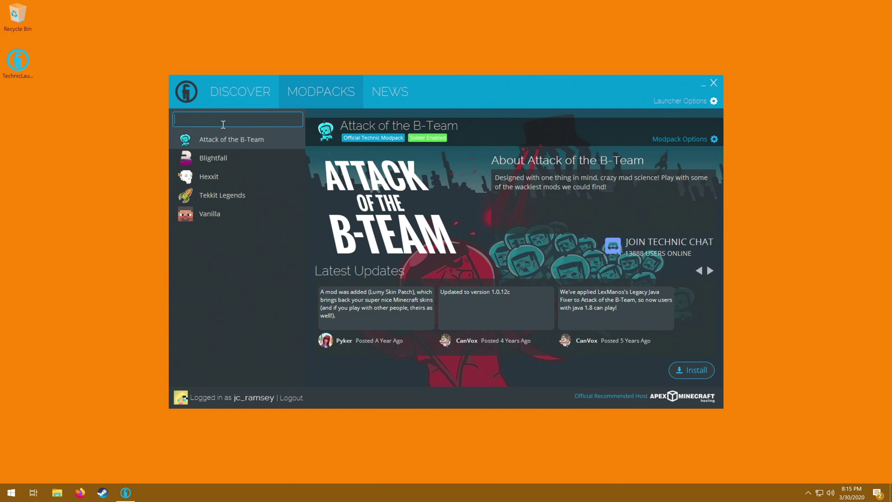
type("tekkit")
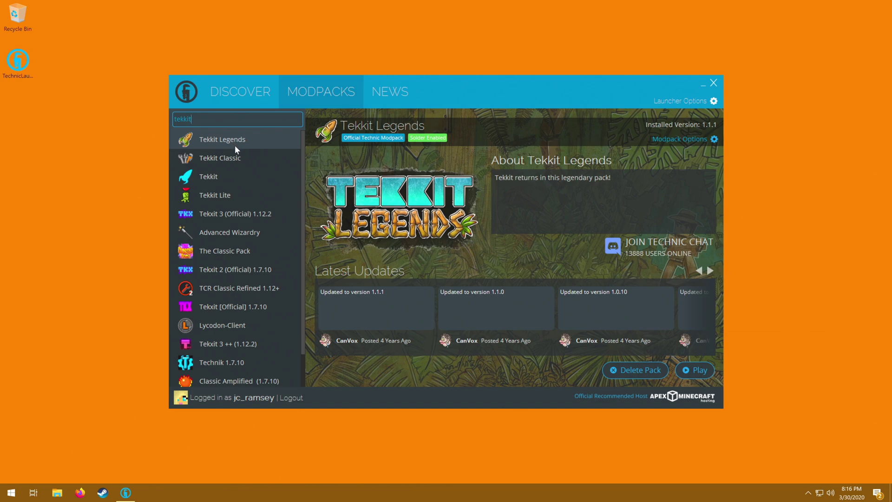
- Compare Tekkit Classic, Tekkit, Tekkit Lite, TCR Classic Refined 1.12+ and Tekkit 3 (Official) 1.12.2
left_click(236, 156)
left_click(236, 174)
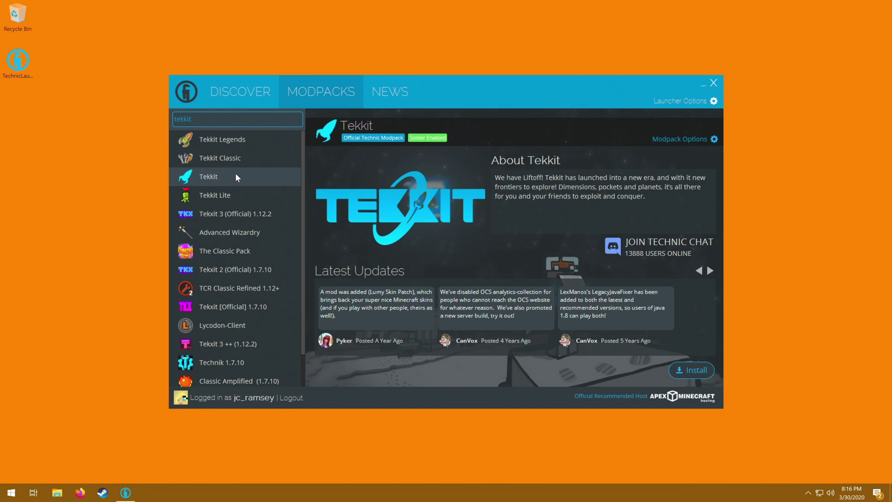
left_click(234, 195)
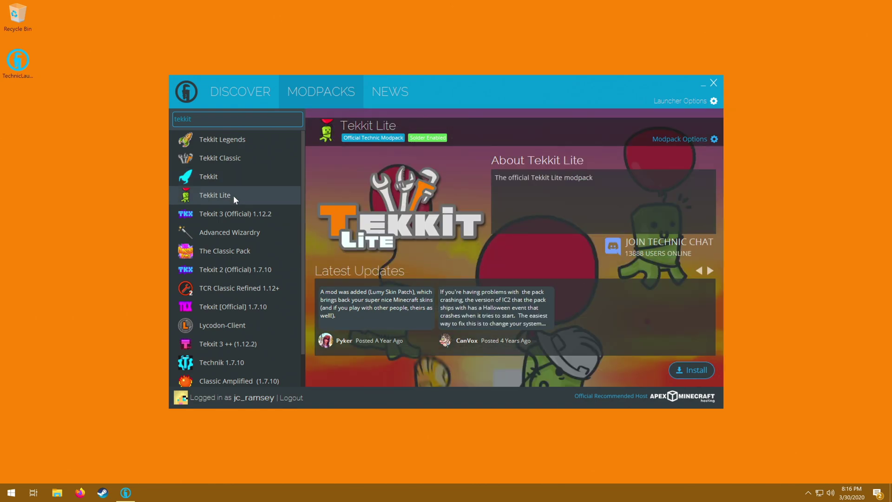
left_click(242, 288)
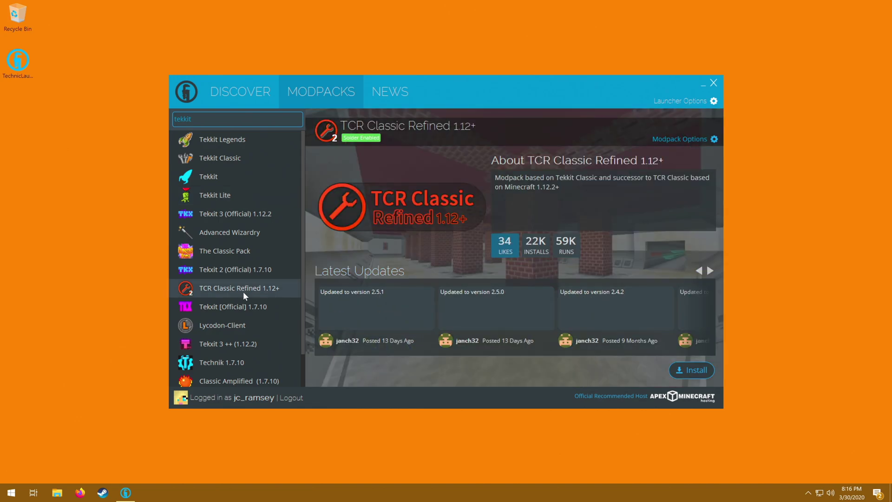
scroll(244, 295, "down", 2)
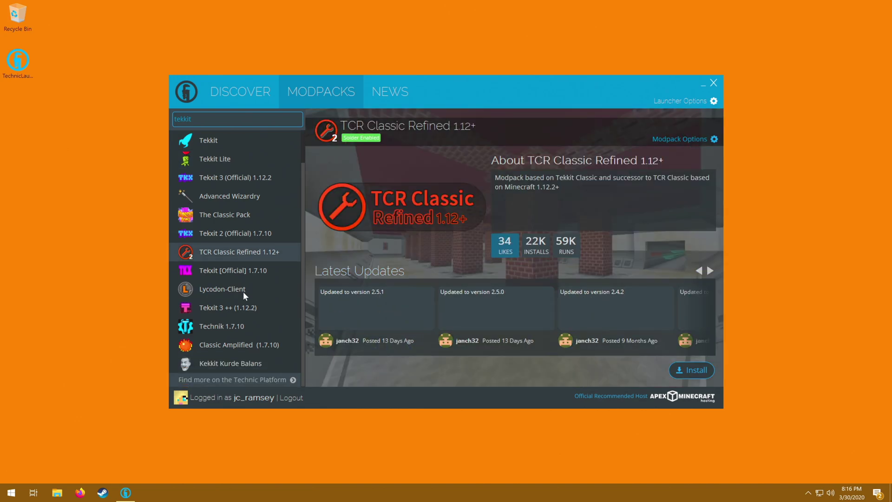
scroll(246, 159, "up", 2)
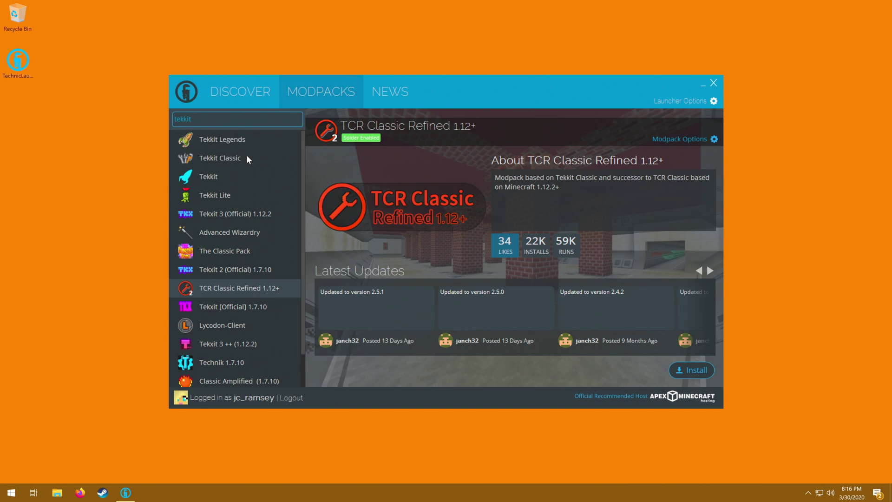
left_click(233, 213)
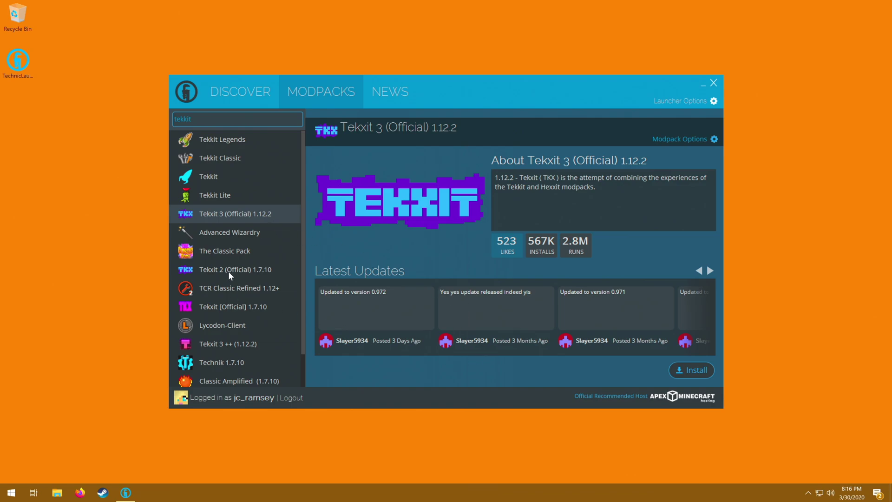
scroll(274, 289, "down", 2)
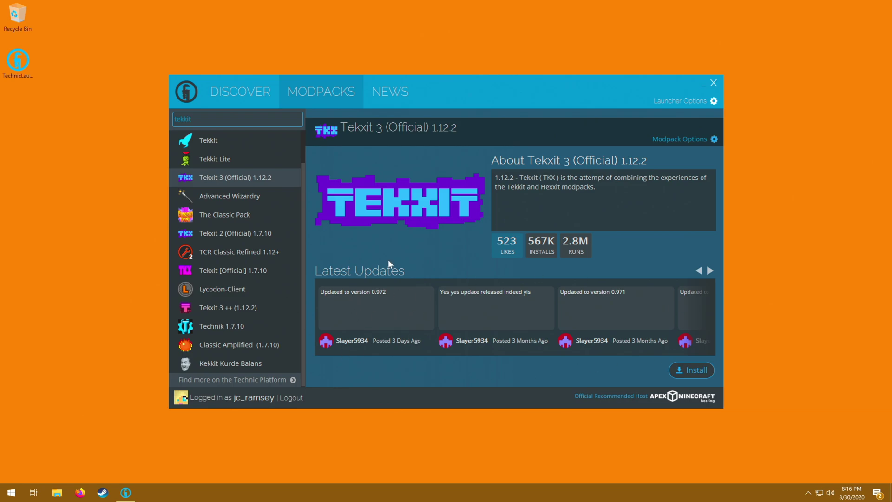
scroll(219, 310, "up", 1)
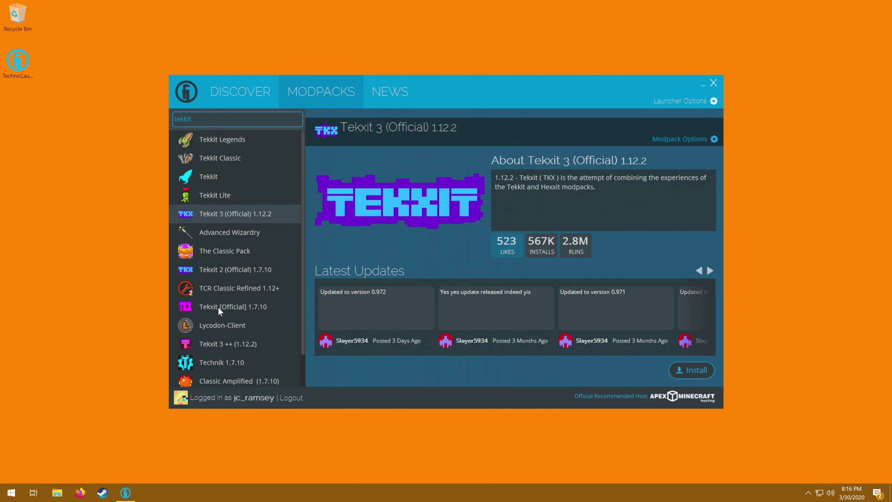
- Install Tekkit Lite from the Modpacks list and clear the 'tekkit' search filter
left_click(243, 91)
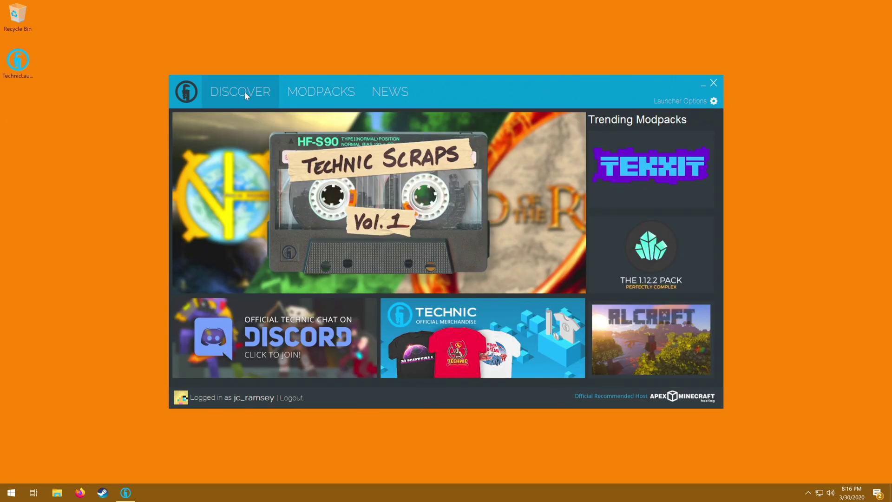
left_click(321, 88)
left_click(215, 140)
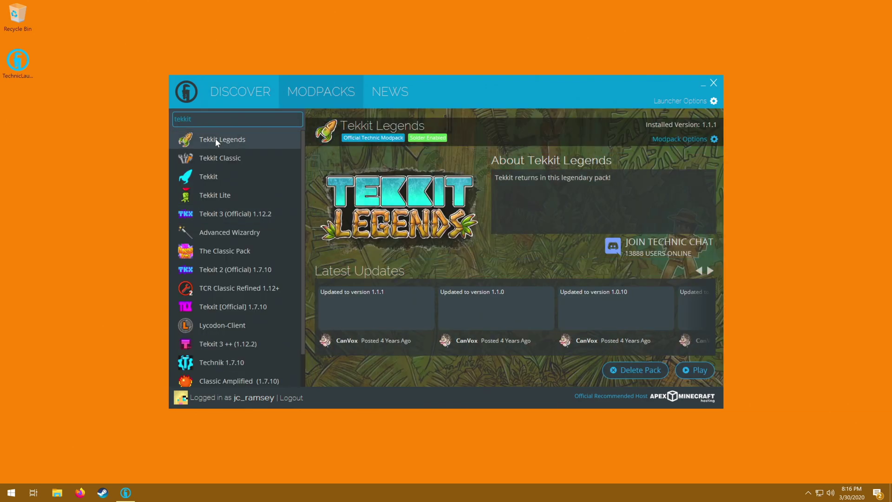
left_click(206, 191)
left_click(698, 370)
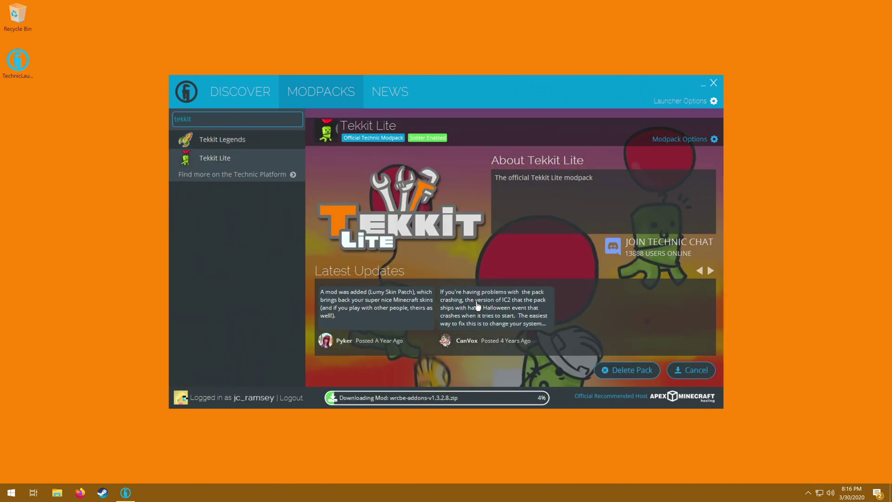
left_click(255, 121)
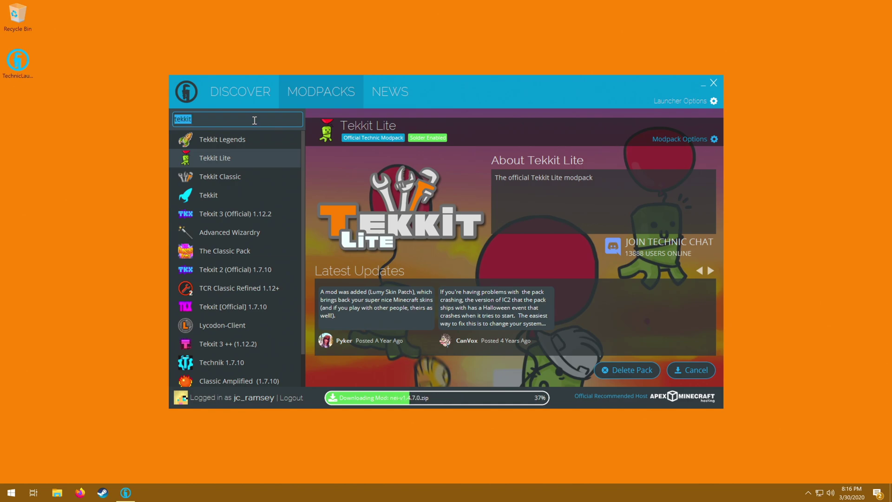
key("BackSpace")
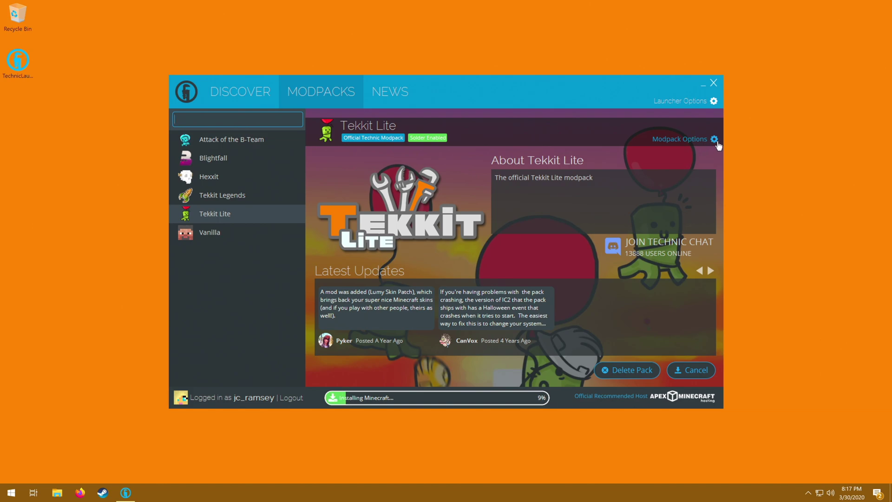
- Review Tekkit Lite's Modpack Options, including install folder and recommended version, then close them
left_click(679, 138)
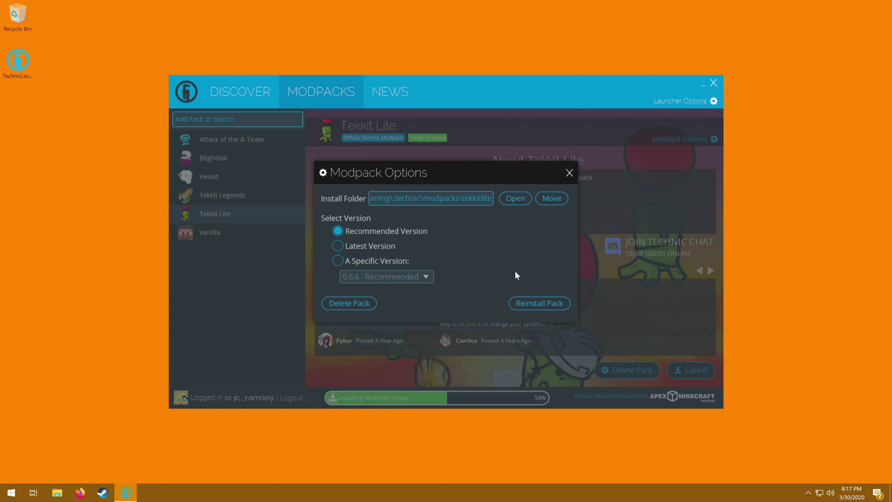
left_click(569, 173)
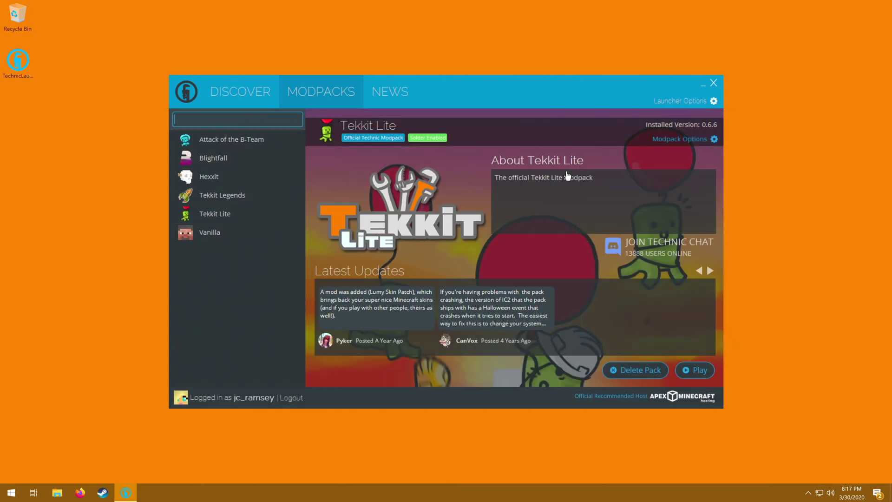
- In Launcher Options' Java Settings, browse the Memory choices and keep 8 GB
left_click(713, 102)
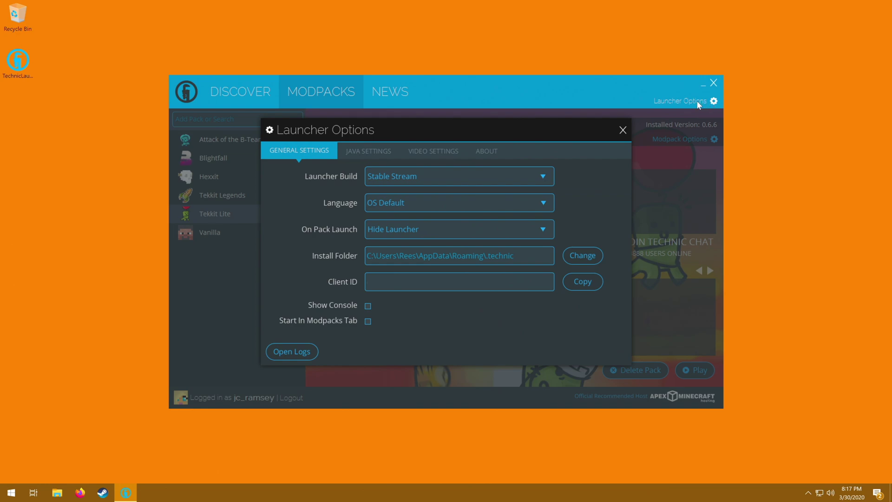
left_click(378, 151)
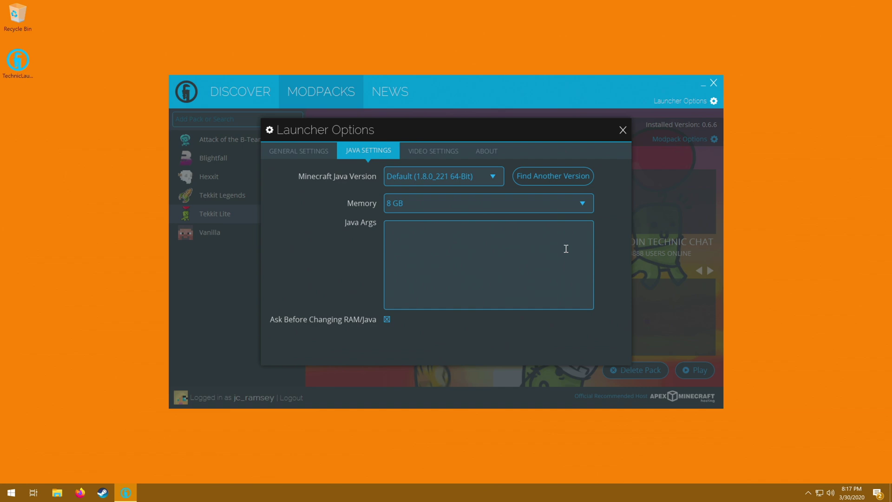
left_click(508, 205)
left_click(515, 206)
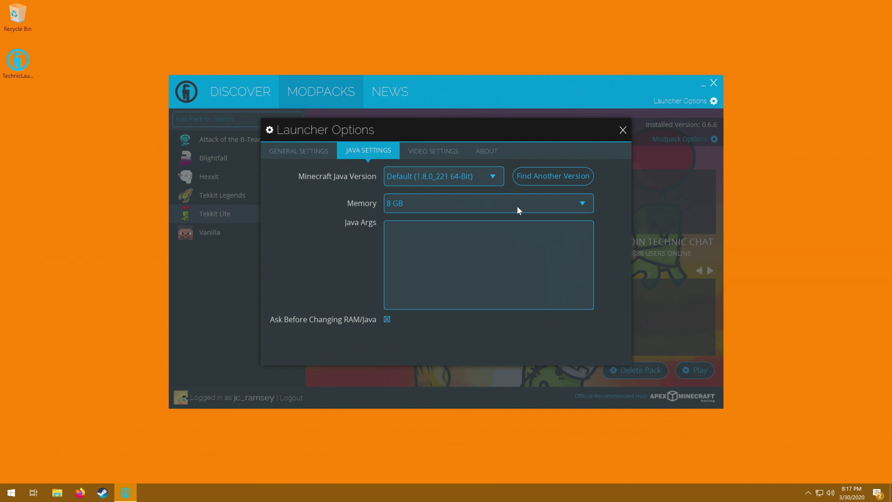
left_click(574, 209)
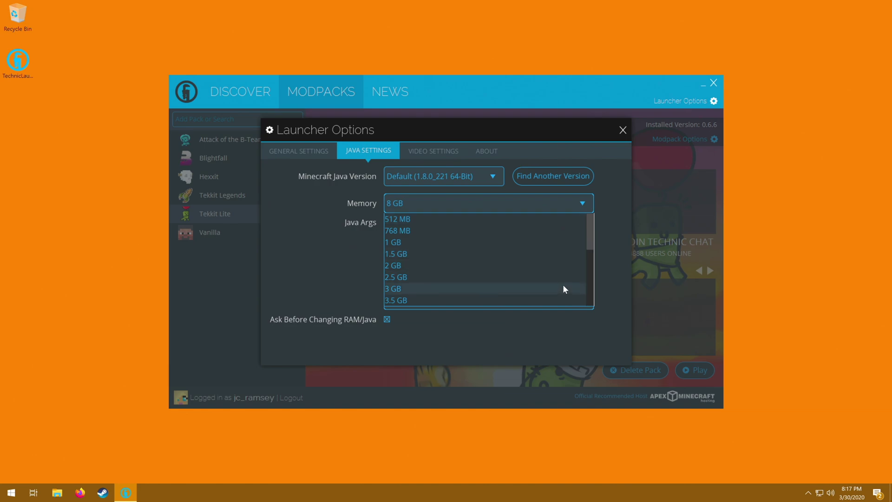
left_click_drag(590, 224, 588, 259)
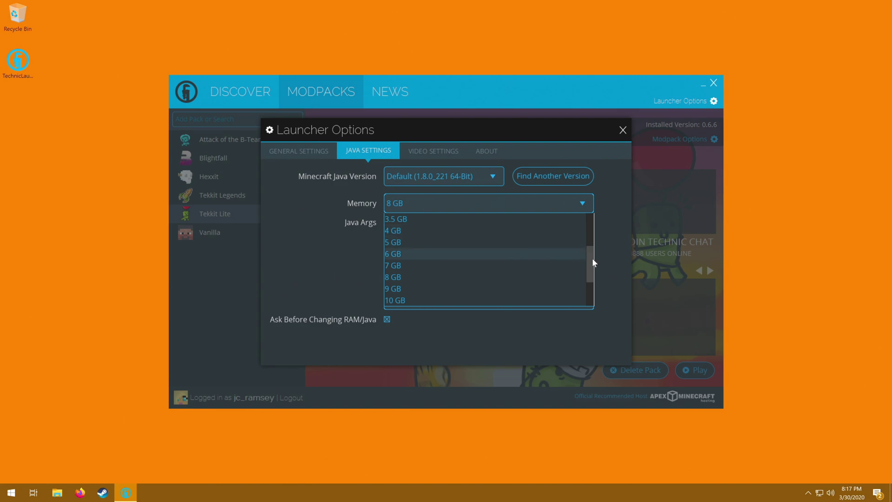
left_click_drag(592, 258, 586, 210)
left_click(586, 207)
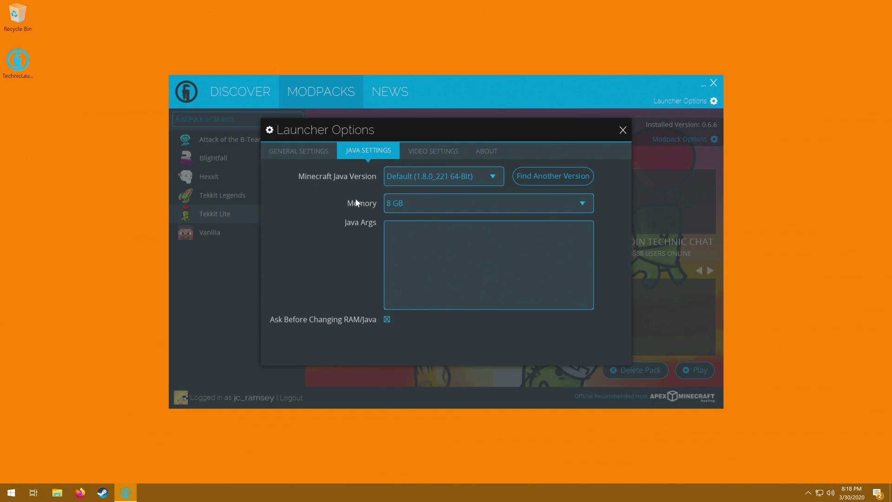
- In Video Settings, set the Minecraft window to Custom Dimensions of 800 by 600
left_click(421, 149)
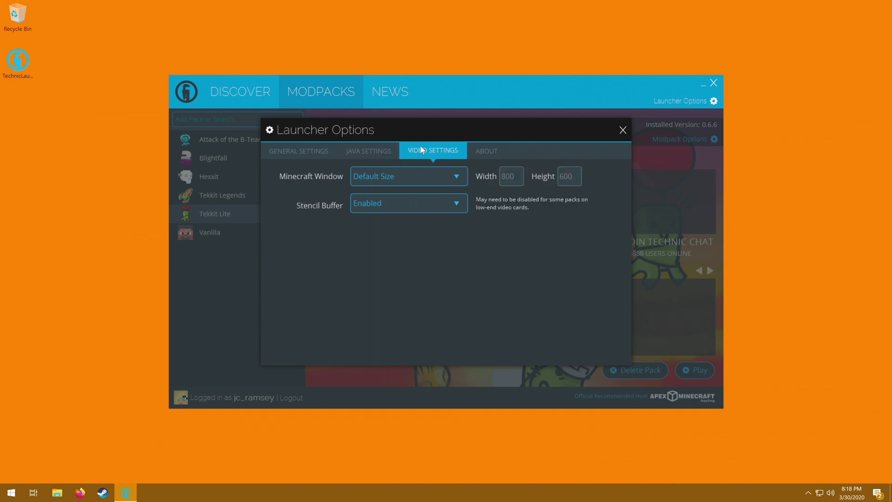
left_click(420, 174)
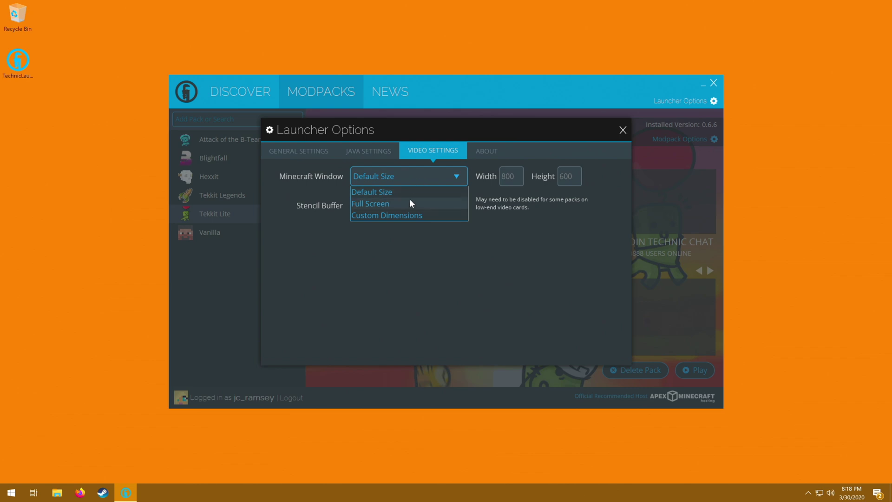
left_click(435, 182)
left_click(448, 176)
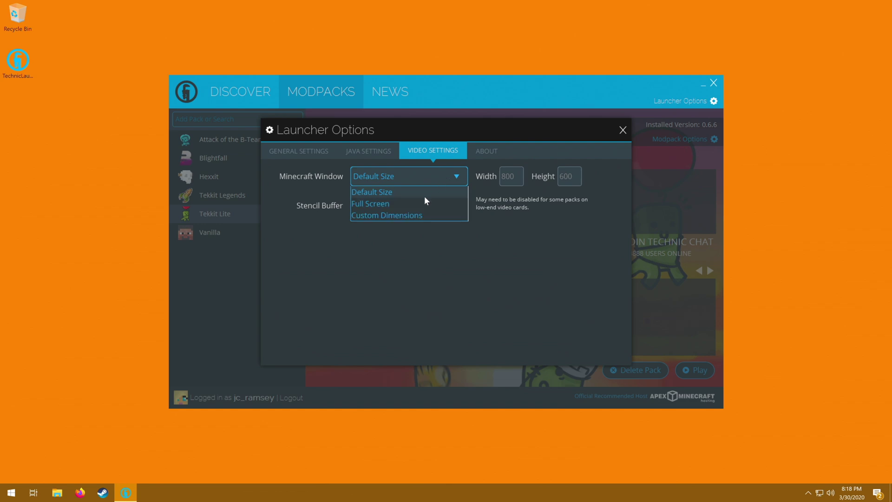
left_click(412, 216)
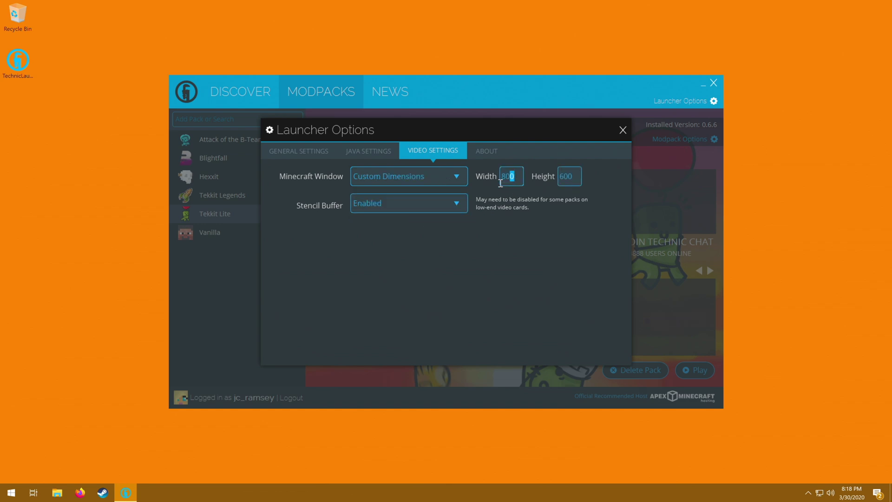
double_click(573, 179)
left_click(622, 131)
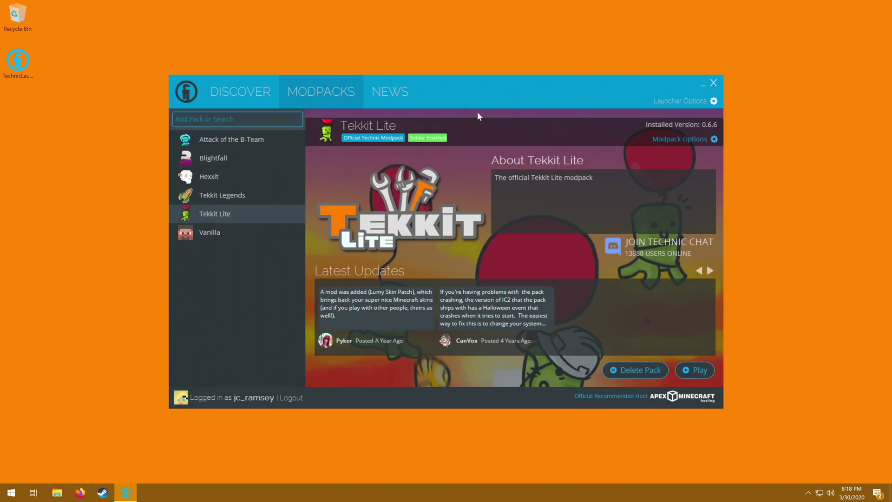